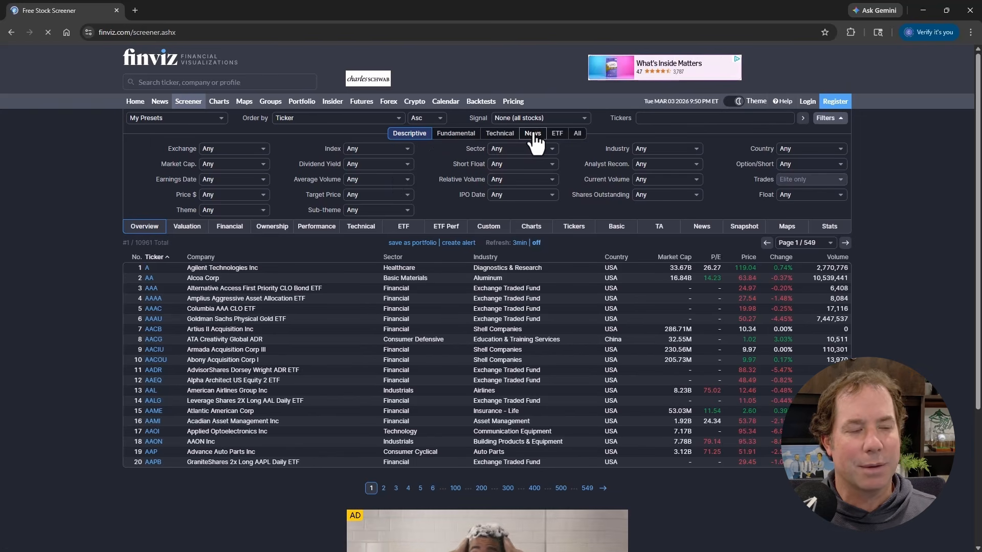
Display all filter categories in the stock screener and set the PEG filter to Under 2
{"action": "left_click", "coordinate": [578, 138]}
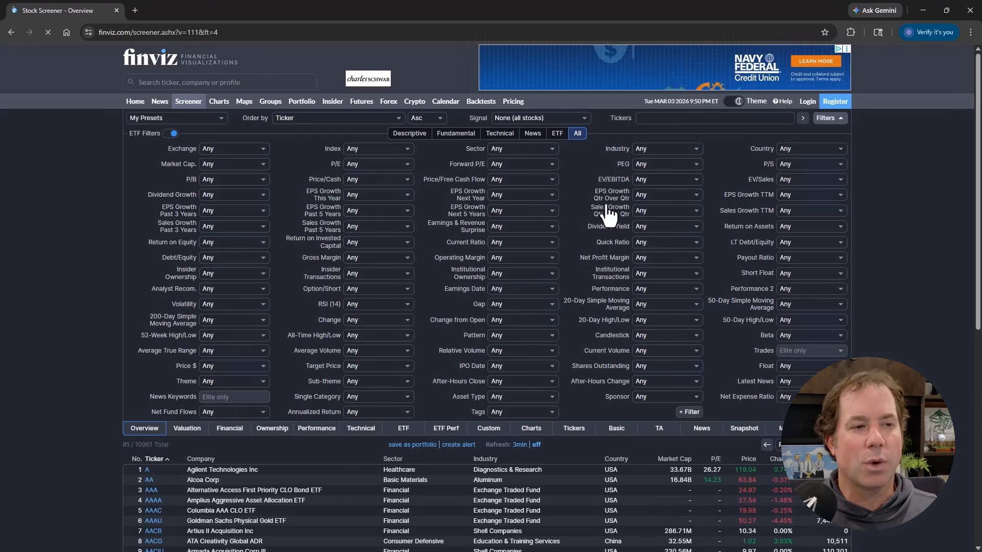
{"action": "left_click", "coordinate": [669, 164]}
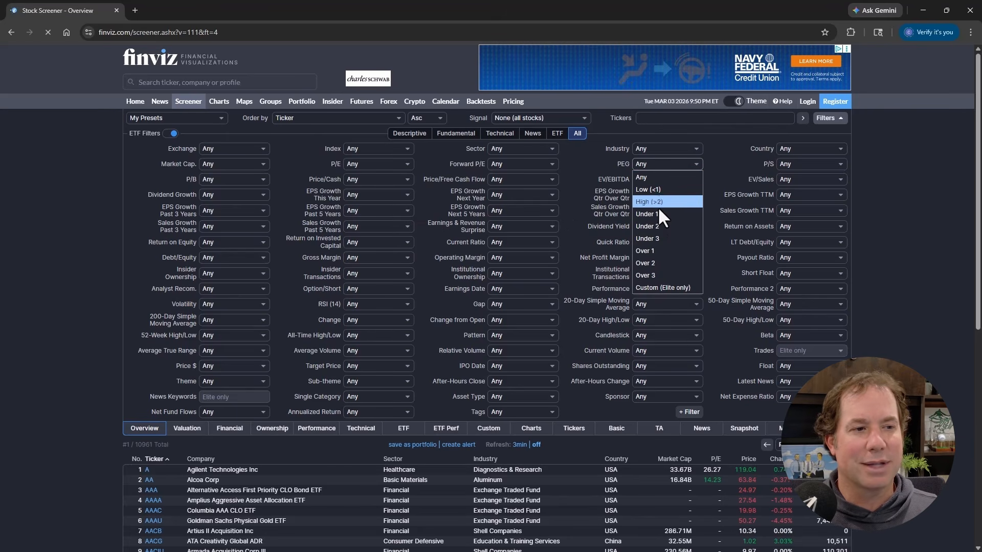
{"action": "left_click", "coordinate": [660, 226]}
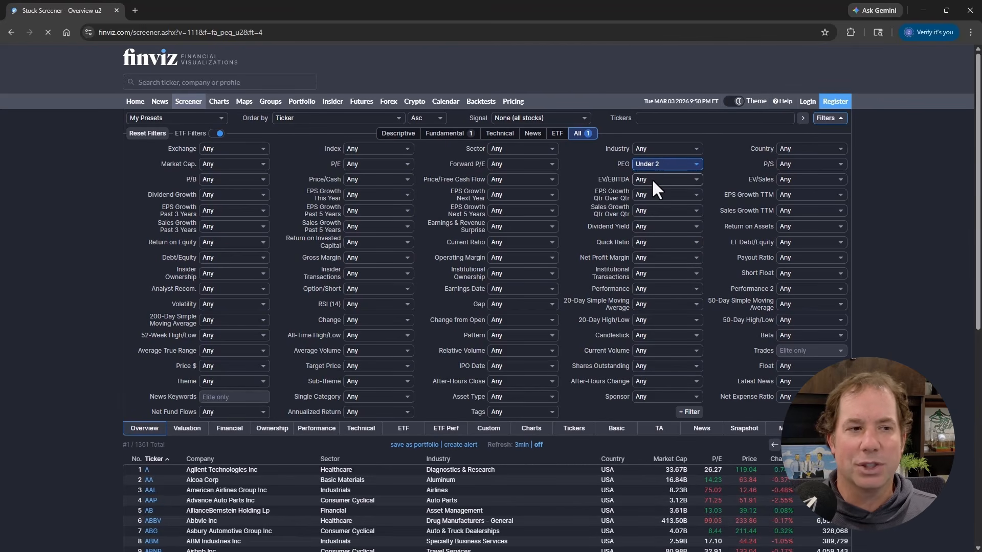
{"action": "mouse_move", "coordinate": [627, 174]}
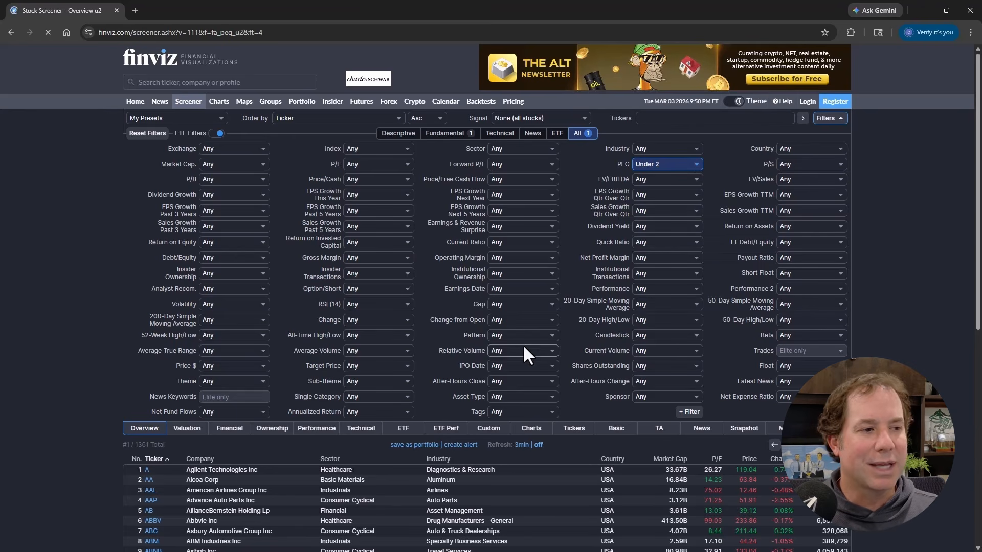
Set both the EPS Growth Next Year and EPS Growth Next 5 Years filters to Over 20%
{"action": "left_click", "coordinate": [502, 194]}
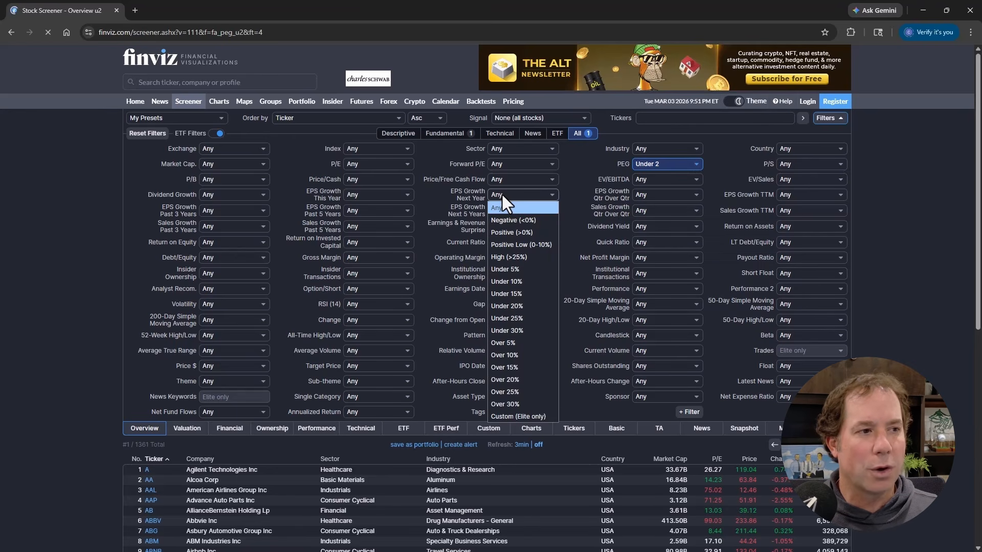
{"action": "left_click", "coordinate": [506, 379]}
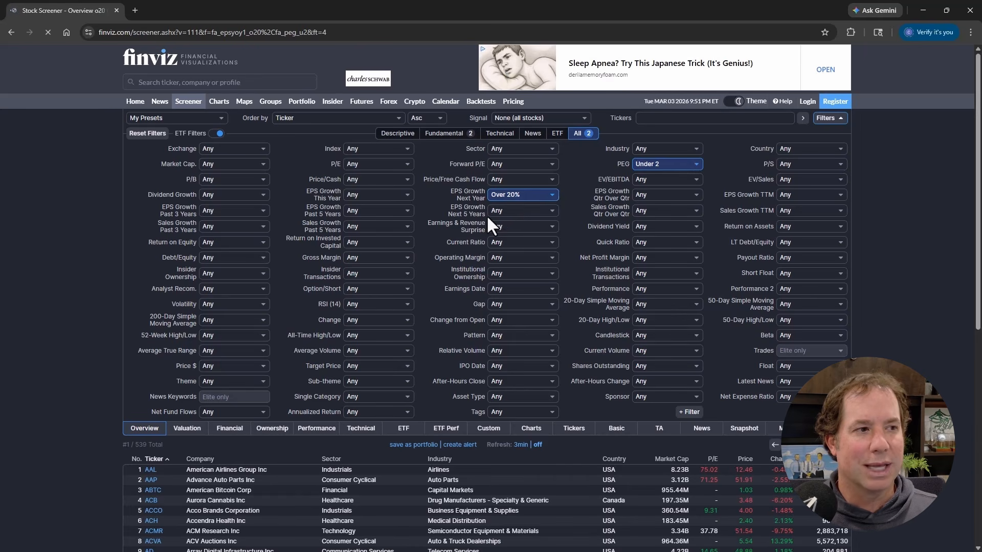
{"action": "left_click", "coordinate": [502, 210]}
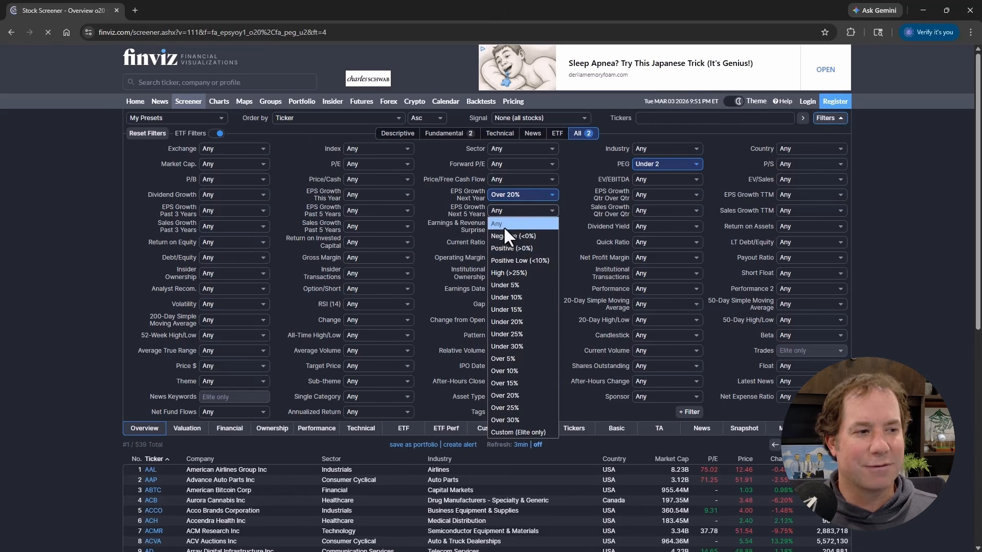
{"action": "left_click", "coordinate": [501, 395]}
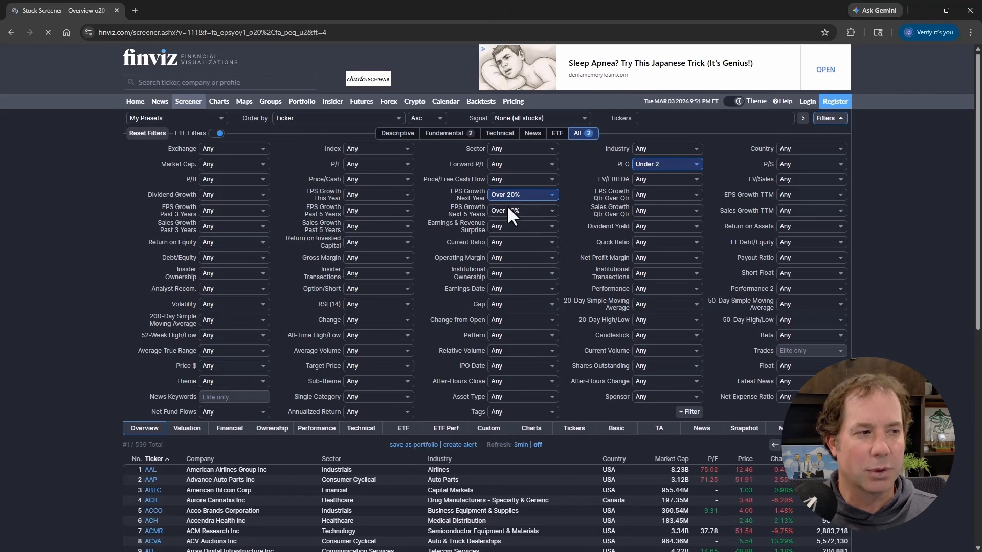
Set the EPS Growth Past 5 Years filter to Over 10% and EPS Growth Past 3 Years to Over 20%
{"action": "left_click", "coordinate": [372, 210]}
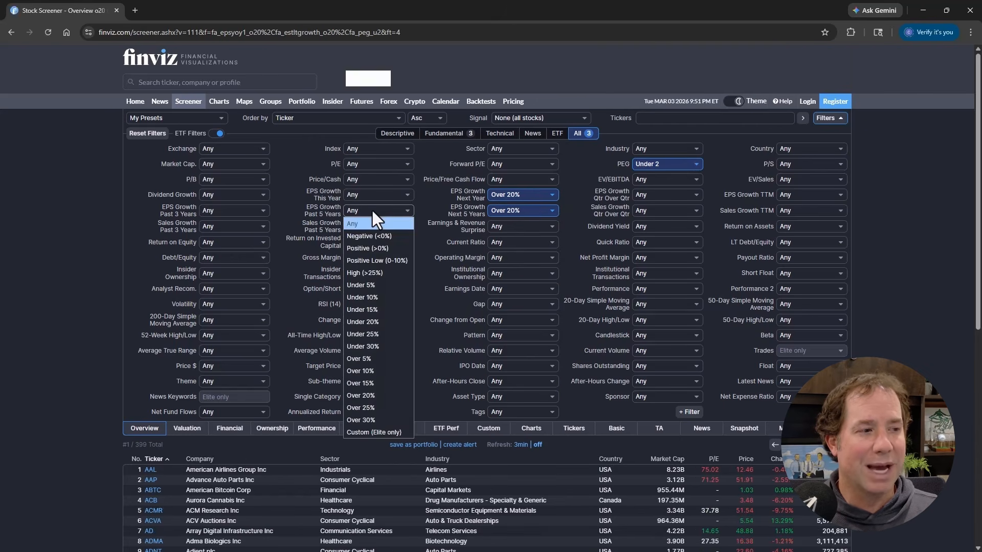
{"action": "left_click", "coordinate": [366, 369]}
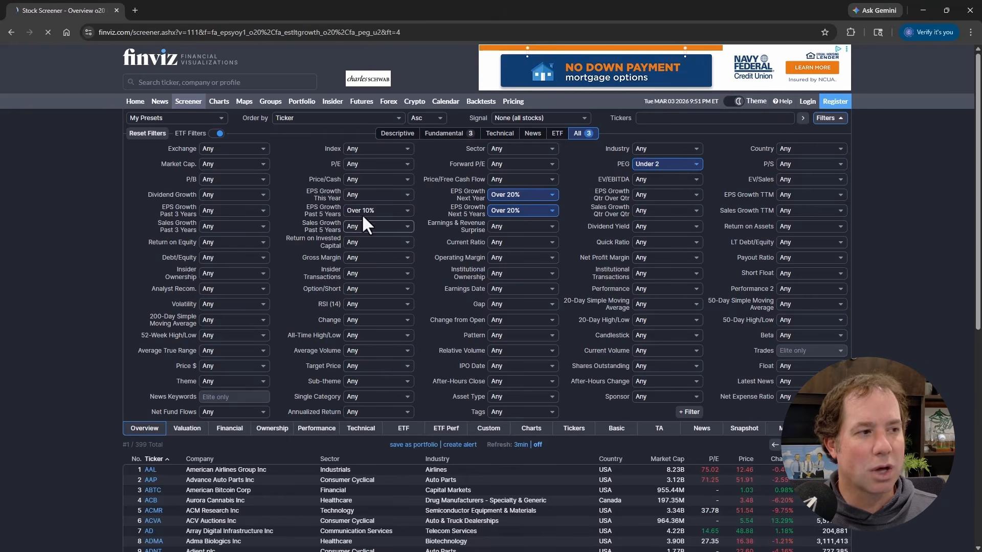
{"action": "left_click", "coordinate": [238, 210]}
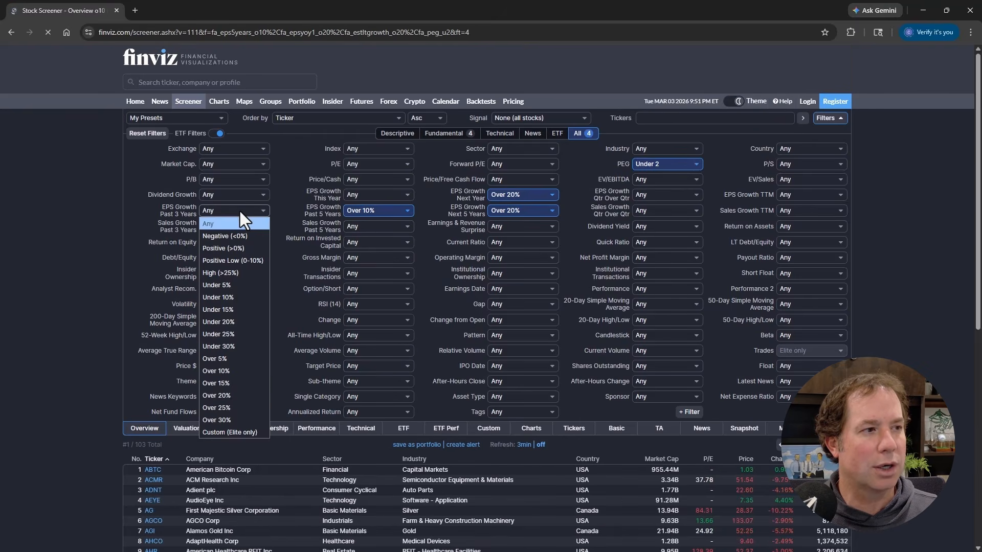
{"action": "left_click", "coordinate": [228, 396]}
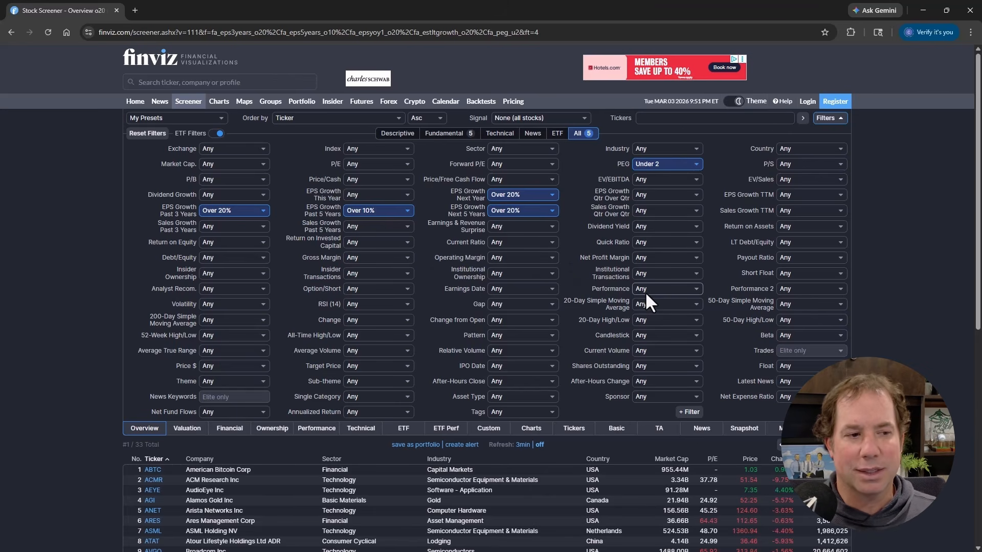
Limit the screen to optionable and shortable stocks priced over $10 with average volume over 2M
{"action": "left_click", "coordinate": [376, 289]}
{"action": "left_click", "coordinate": [371, 362]}
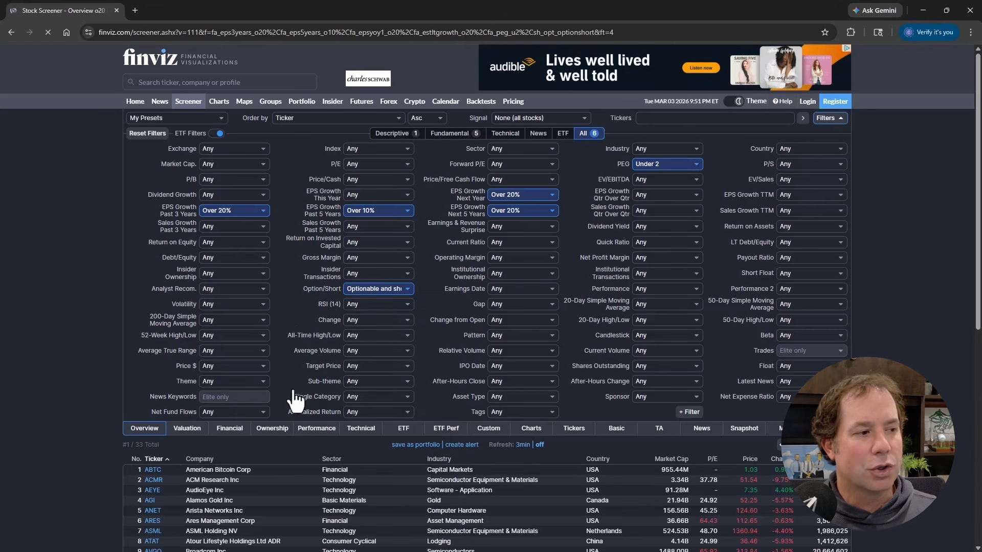
{"action": "left_click", "coordinate": [232, 366]}
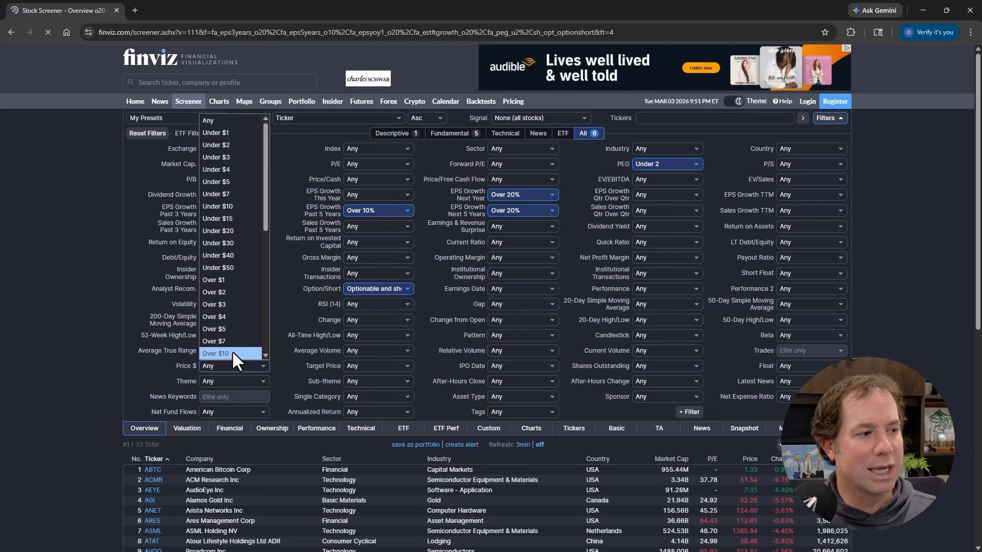
{"action": "left_click", "coordinate": [232, 350]}
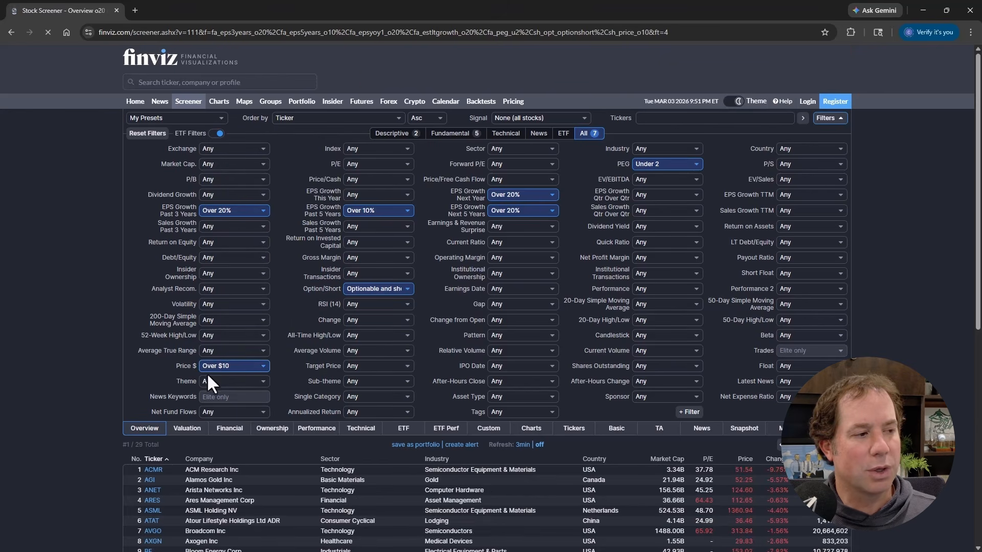
{"action": "left_click", "coordinate": [366, 346]}
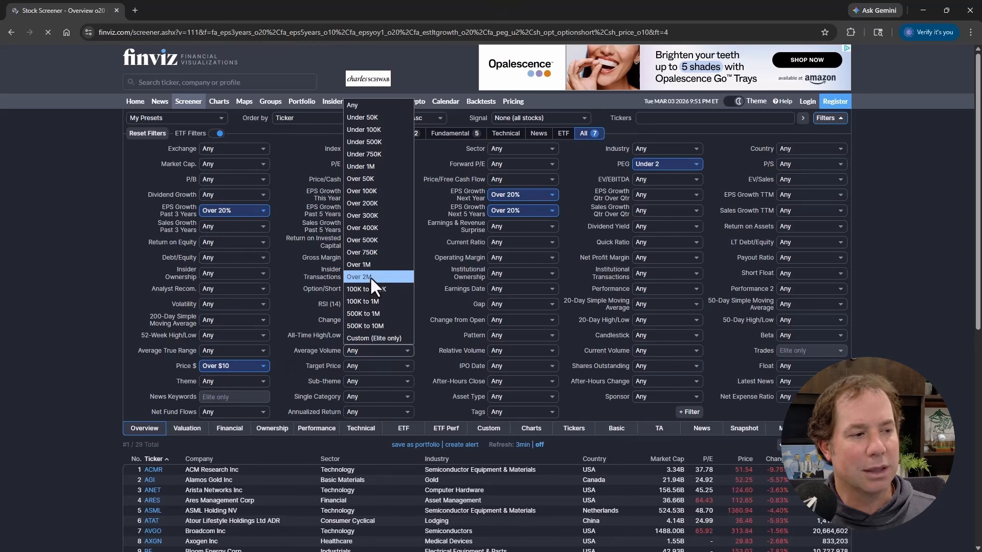
{"action": "left_click", "coordinate": [357, 278]}
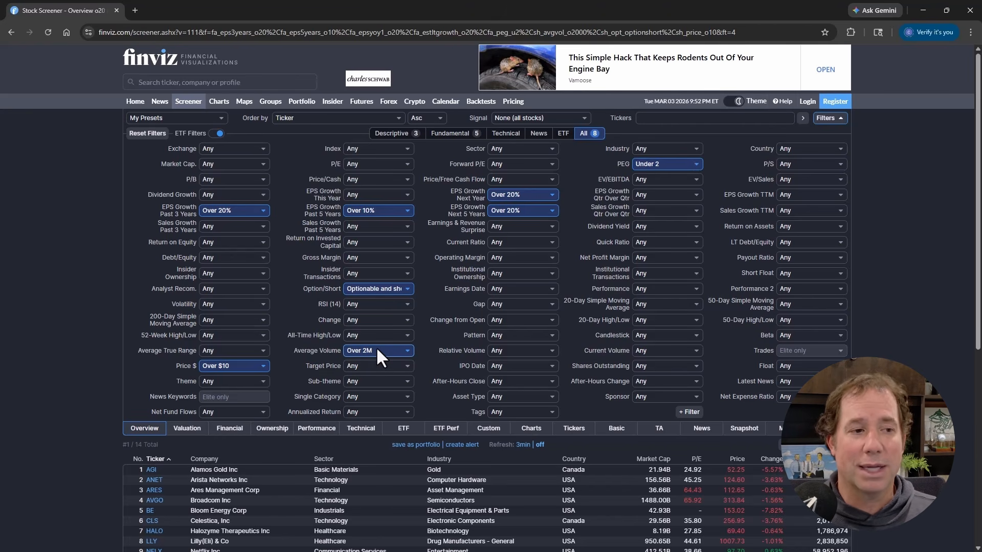
Require the price to be above both the 20-day and the 50-day simple moving averages
{"action": "left_click", "coordinate": [650, 302]}
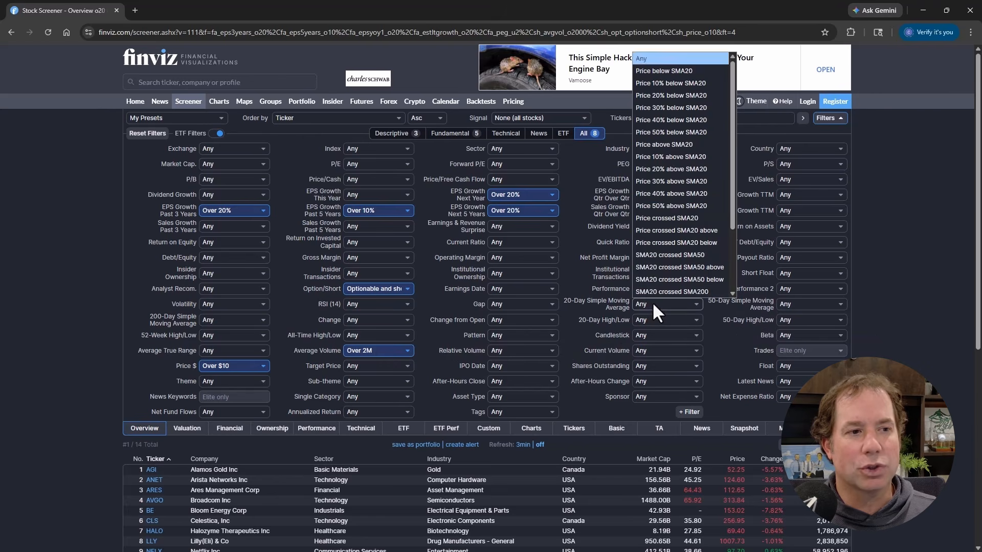
{"action": "left_click", "coordinate": [666, 144]}
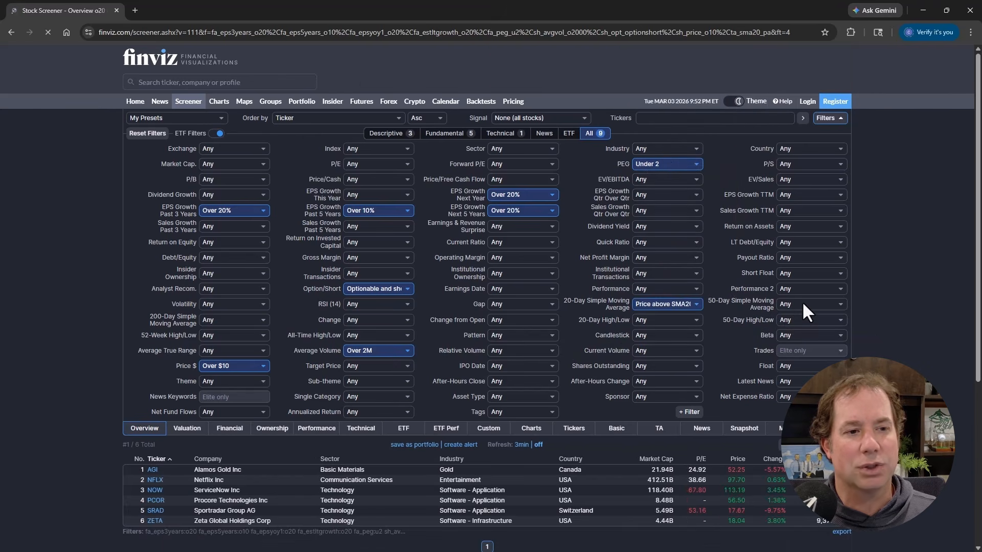
{"action": "left_click", "coordinate": [803, 304]}
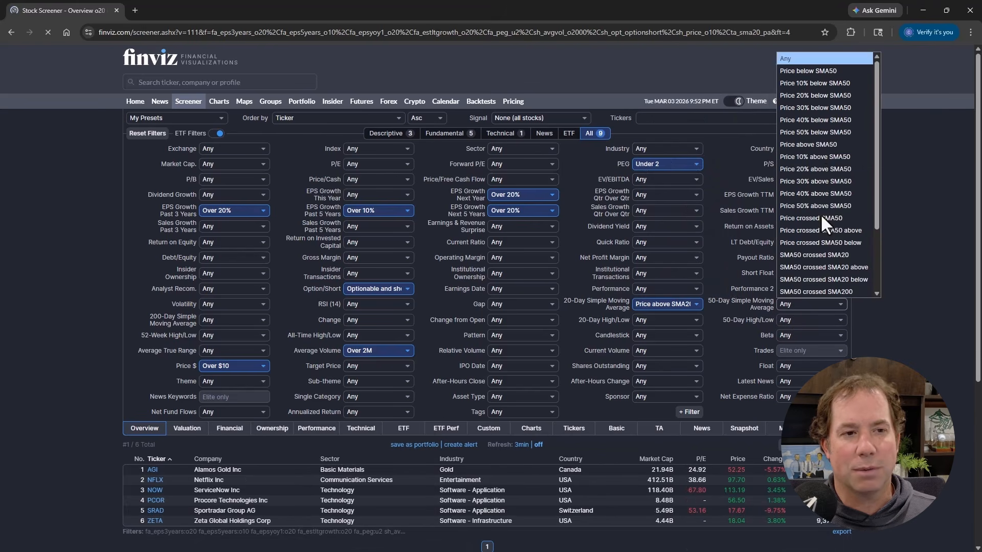
{"action": "left_click", "coordinate": [818, 143]}
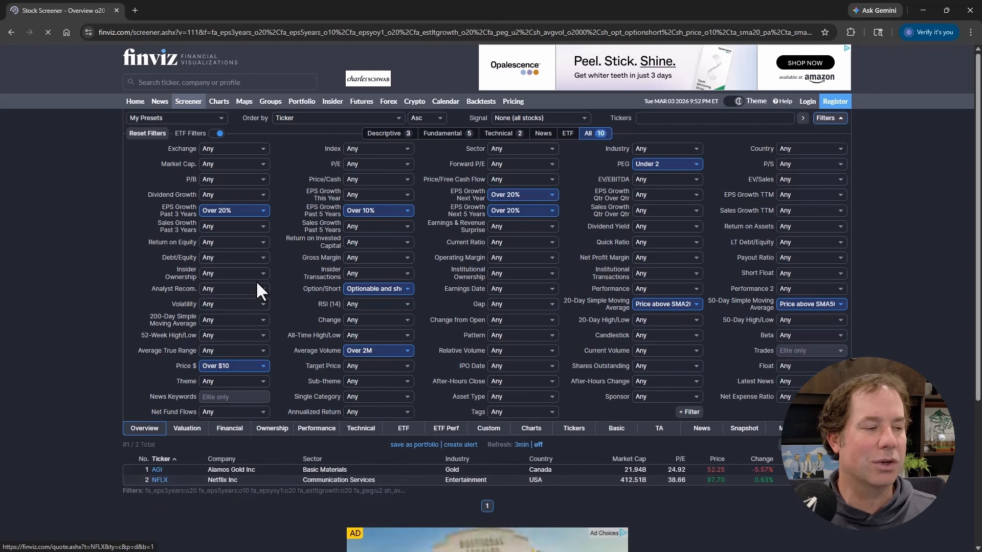
Loosen the EPS Growth Past 3 Years filter to Over 10% and EPS Growth Past 5 Years to Over 5%
{"action": "left_click", "coordinate": [241, 207]}
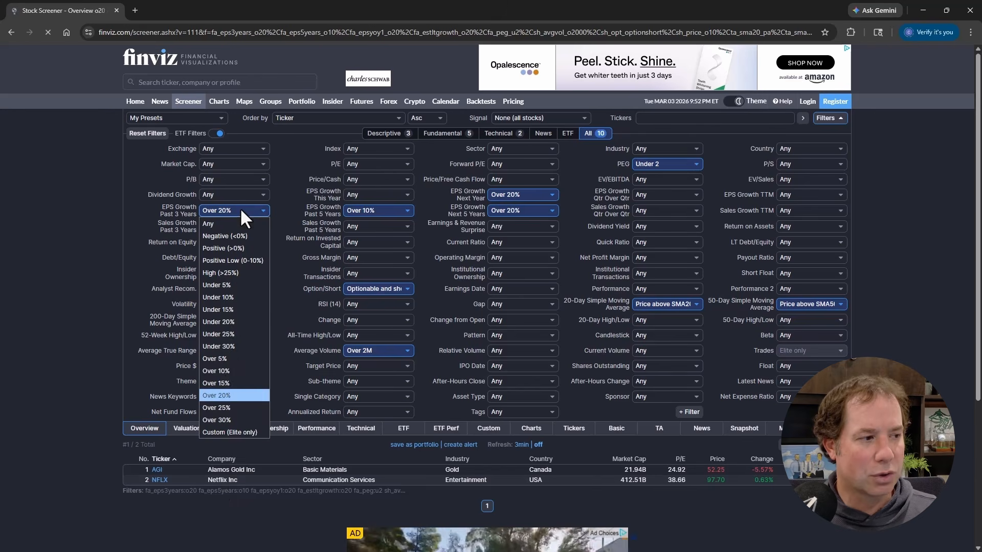
{"action": "left_click", "coordinate": [219, 371]}
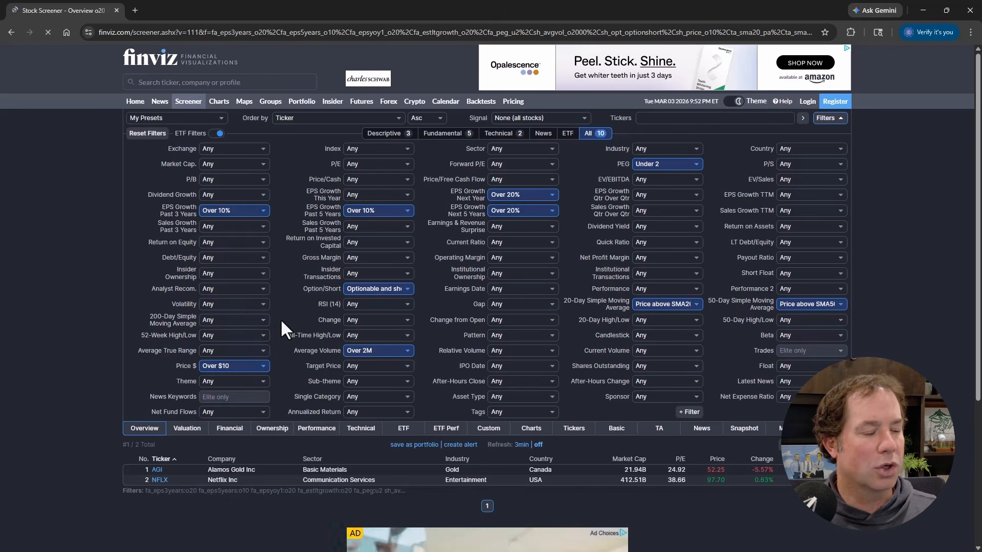
{"action": "left_click", "coordinate": [357, 211]}
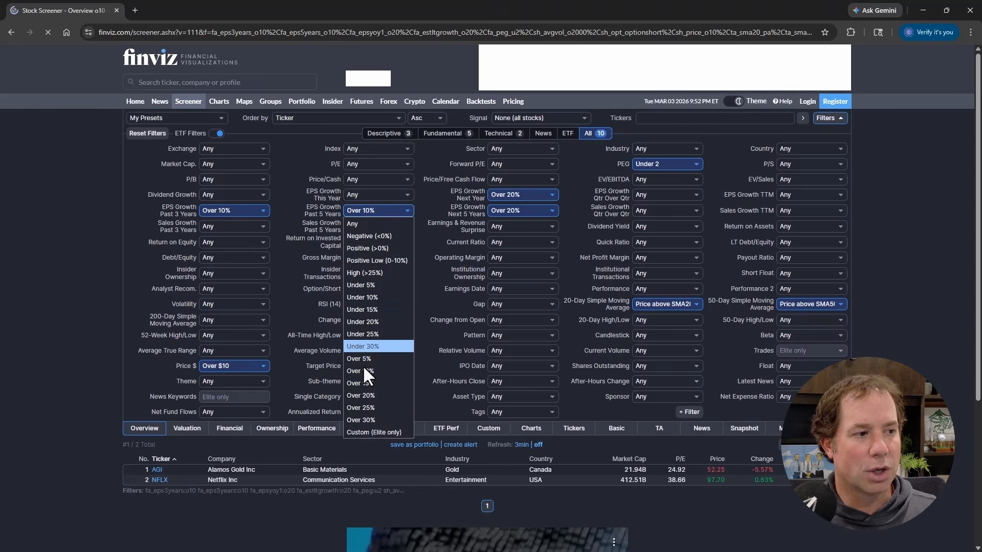
{"action": "left_click", "coordinate": [360, 359]}
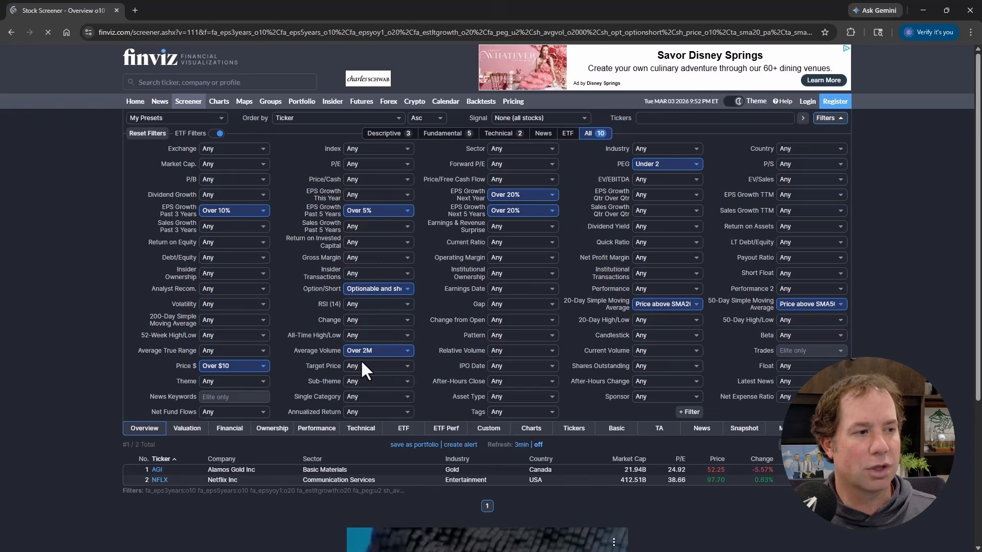
Reset the EPS Growth Past 5 Years and EPS Growth Past 3 Years filters to Any
{"action": "left_click", "coordinate": [354, 210]}
{"action": "left_click", "coordinate": [352, 220]}
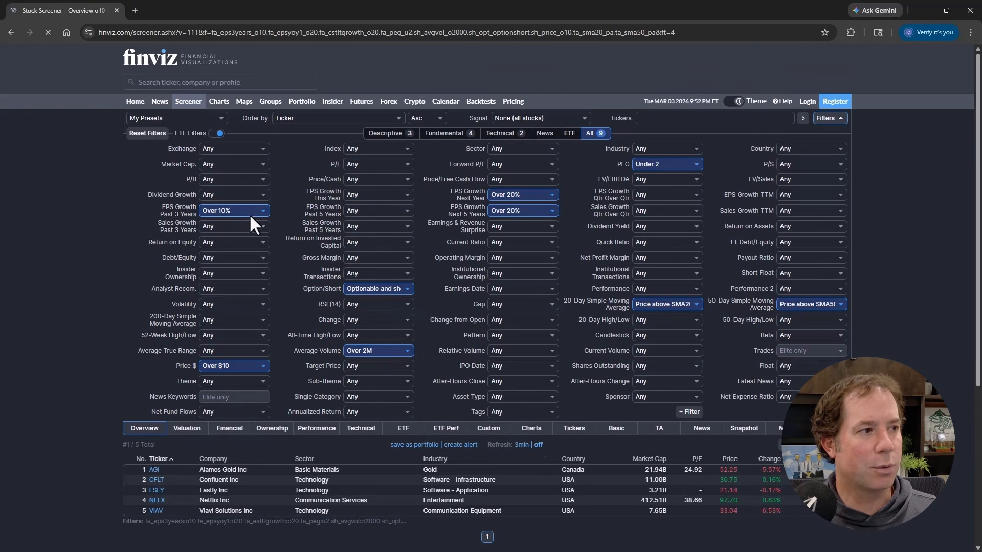
{"action": "left_click", "coordinate": [247, 213]}
{"action": "left_click", "coordinate": [238, 220]}
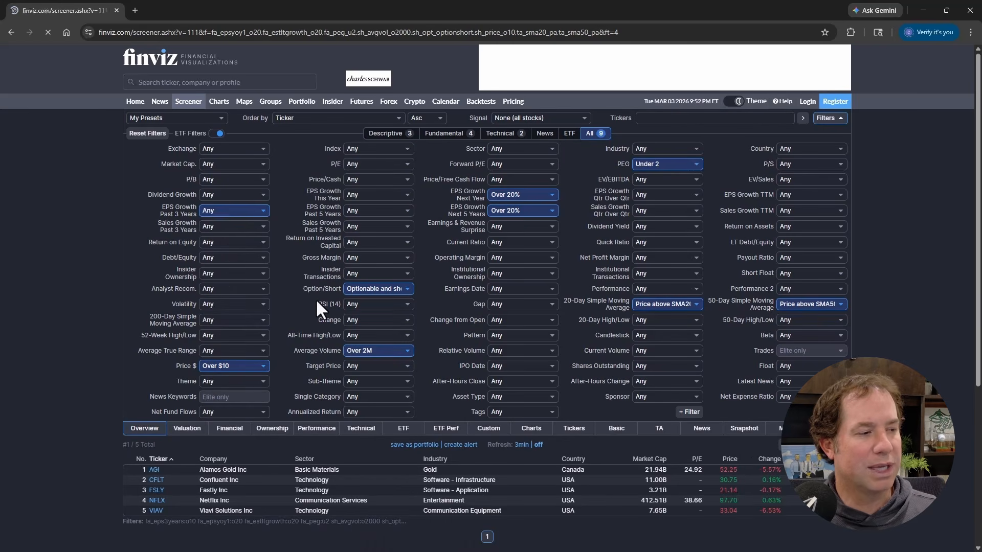
Sort the screener results by volume in descending order
{"action": "scroll", "coordinate": [315, 298], "scroll_direction": "down", "scroll_amount": 2}
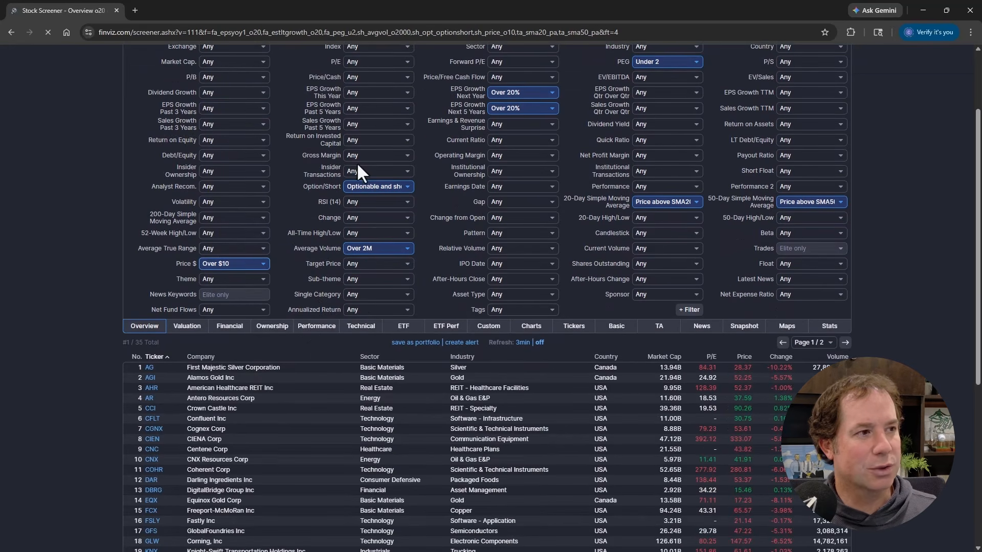
{"action": "scroll", "coordinate": [237, 333], "scroll_direction": "down", "scroll_amount": 2}
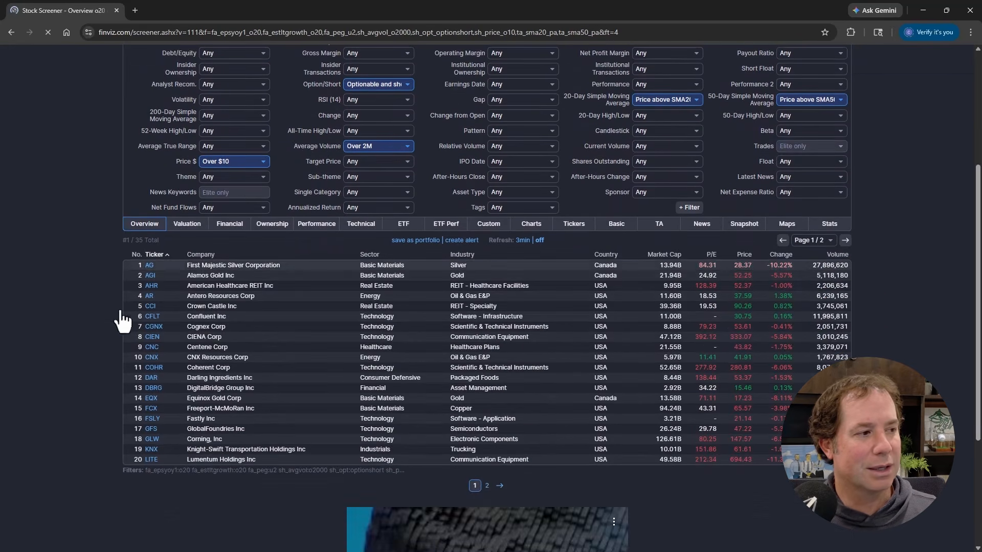
{"action": "scroll", "coordinate": [614, 307], "scroll_direction": "up", "scroll_amount": 1}
{"action": "left_click", "coordinate": [832, 307]}
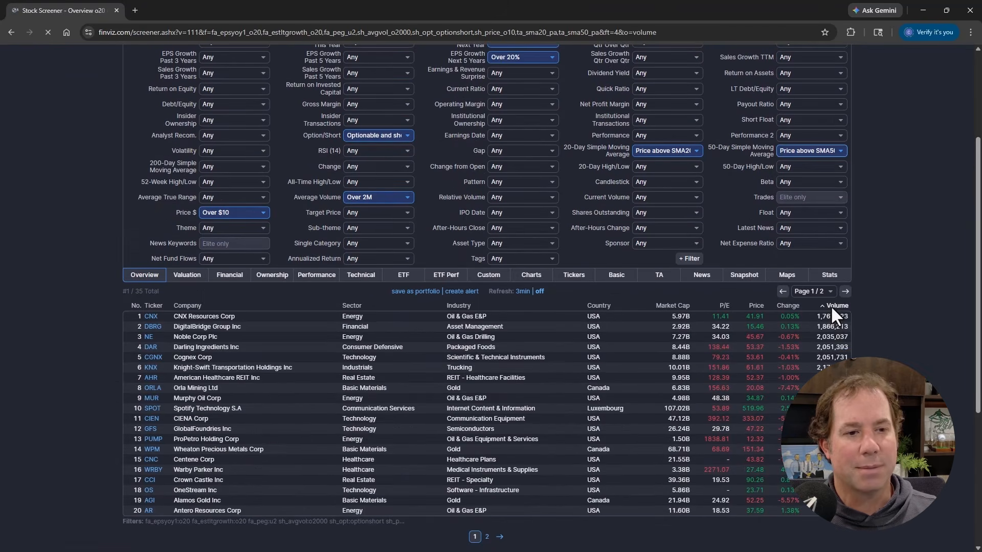
{"action": "left_click", "coordinate": [830, 305]}
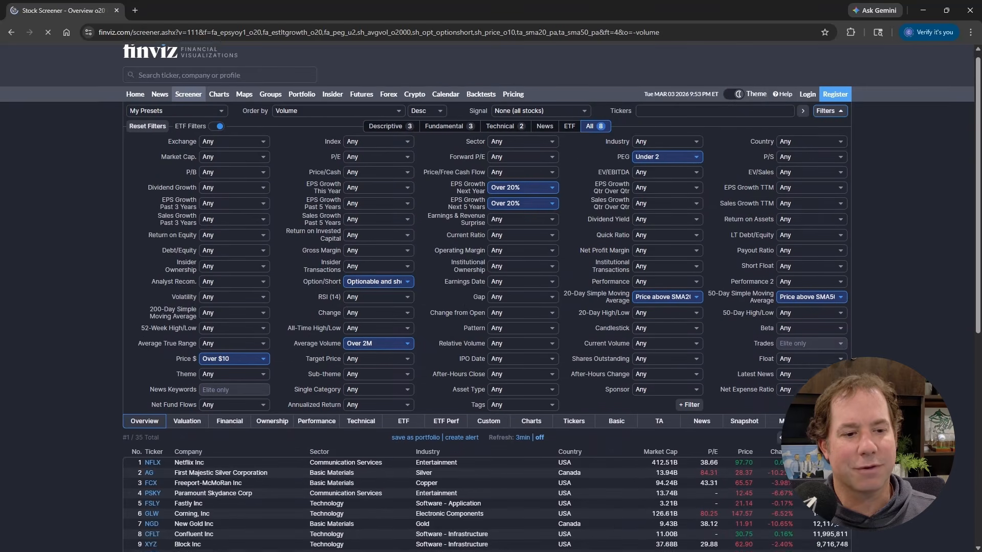
{"action": "scroll", "coordinate": [460, 327], "scroll_direction": "down", "scroll_amount": 1}
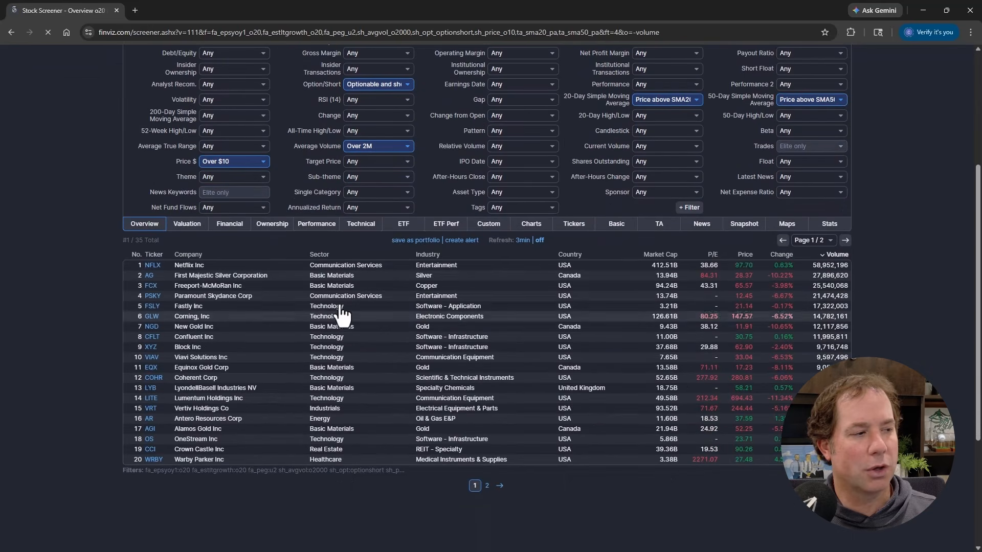
{"action": "mouse_move", "coordinate": [167, 277]}
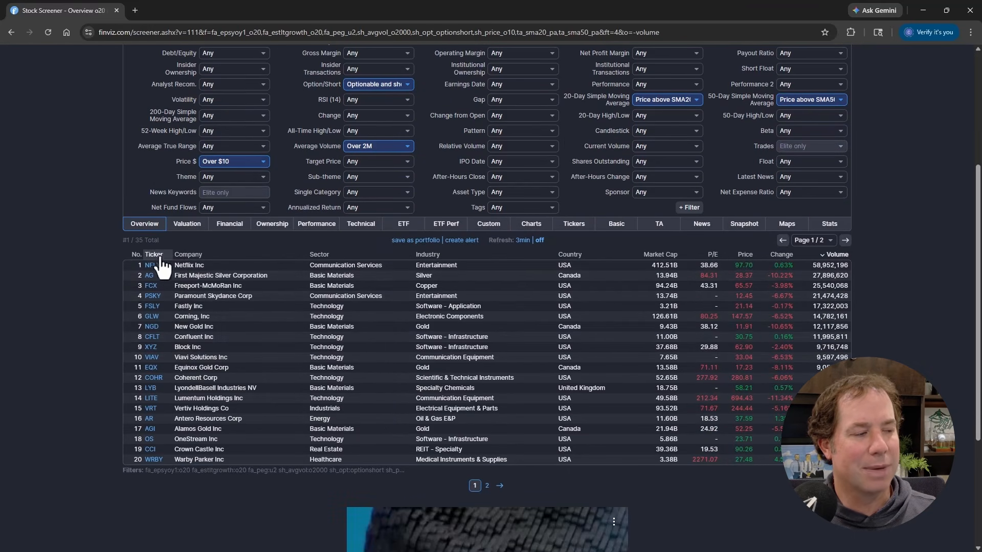
{"action": "mouse_move", "coordinate": [160, 297]}
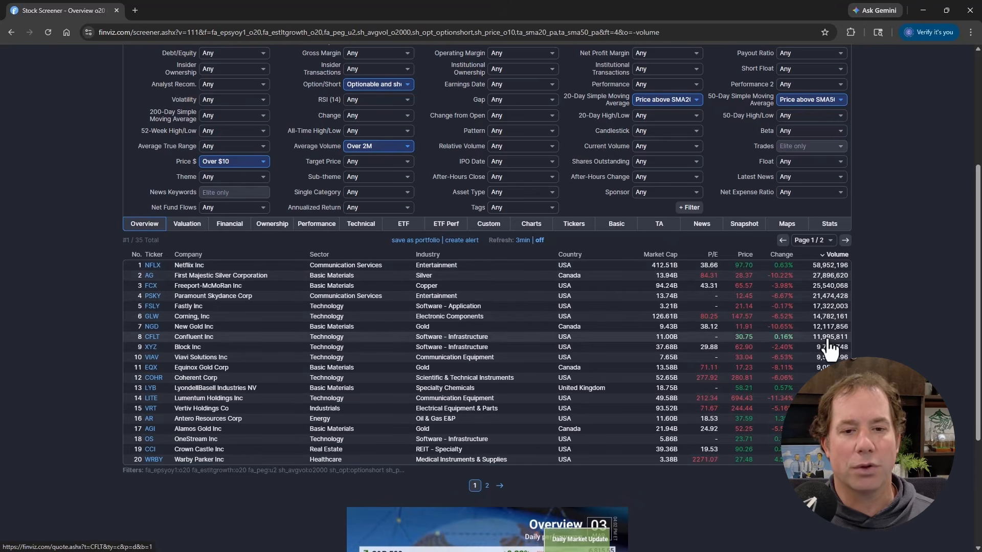
{"action": "mouse_move", "coordinate": [855, 257]}
{"action": "left_mouse_down"}
{"action": "mouse_move", "coordinate": [846, 254]}
{"action": "mouse_move", "coordinate": [790, 307]}
{"action": "mouse_move", "coordinate": [828, 361]}
{"action": "mouse_move", "coordinate": [849, 259]}
{"action": "left_mouse_up"}
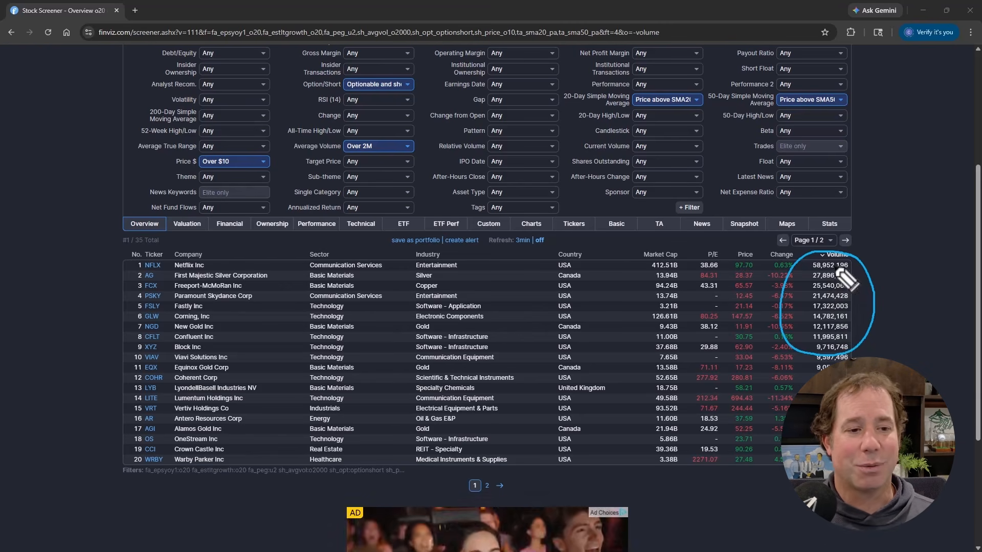
Circle and bracket the highest-volume tickers with the annotation pen, clear those marks, and underline NFLX and FCX
{"action": "mouse_move", "coordinate": [169, 249]}
{"action": "left_mouse_down"}
{"action": "mouse_move", "coordinate": [110, 285]}
{"action": "mouse_move", "coordinate": [193, 332]}
{"action": "mouse_move", "coordinate": [171, 252]}
{"action": "left_mouse_up"}
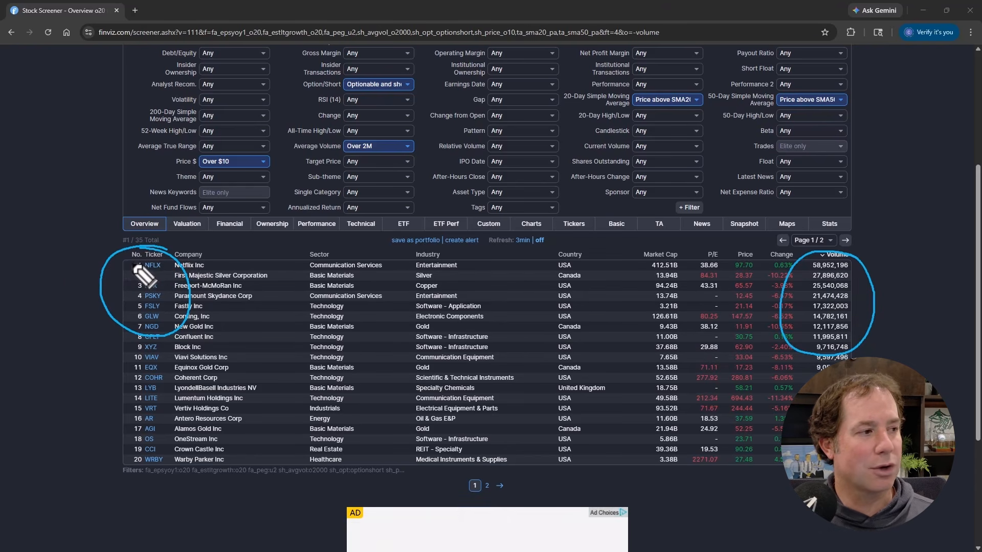
{"action": "left_click_drag", "start_coordinate": [132, 261], "coordinate": [135, 289]}
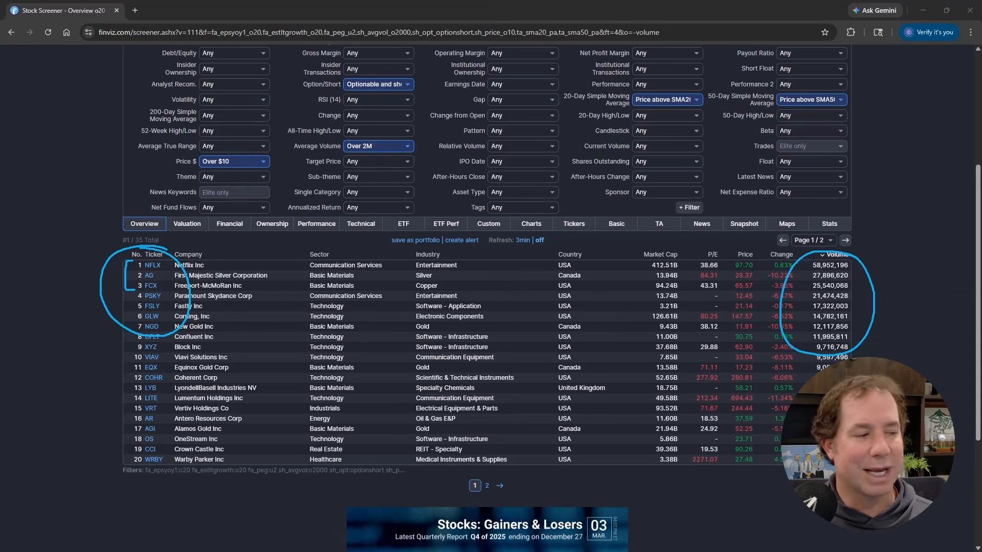
{"action": "key", "text": "e"}
{"action": "mouse_move", "coordinate": [141, 291]}
{"action": "left_mouse_down"}
{"action": "mouse_move", "coordinate": [157, 290]}
{"action": "mouse_move", "coordinate": [161, 269]}
{"action": "left_mouse_up"}
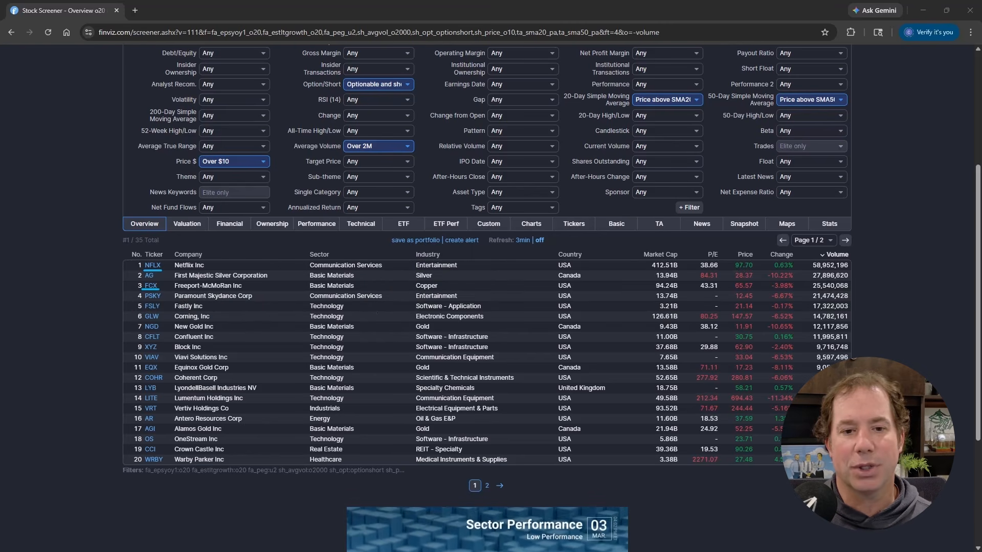
Open the Netflix (NFLX) stock detail page from the screener results
{"action": "left_click", "coordinate": [446, 265]}
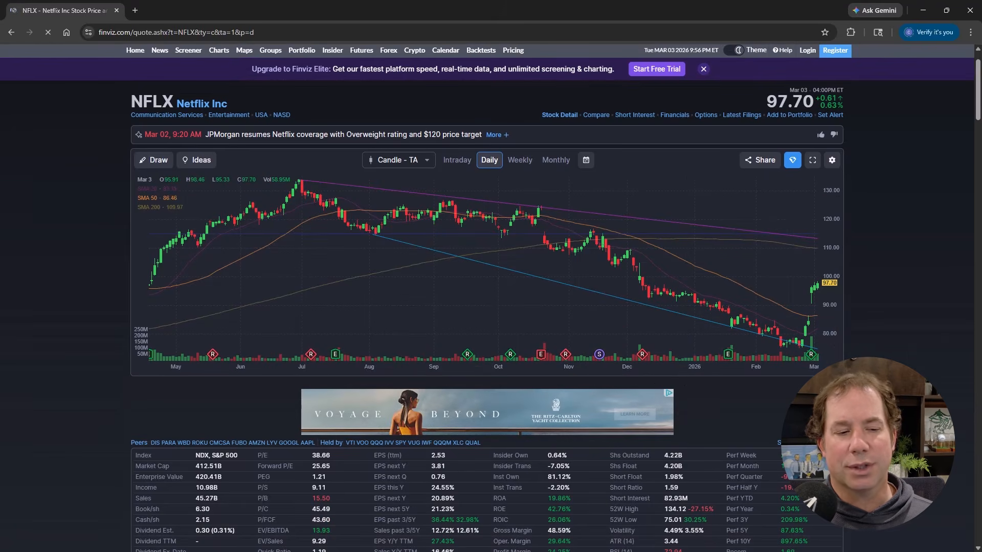
Mark the 50-day SMA level and the rise from the February low on the NFLX daily chart, and clear the marks
{"action": "left_click_drag", "start_coordinate": [717, 316], "coordinate": [820, 316]}
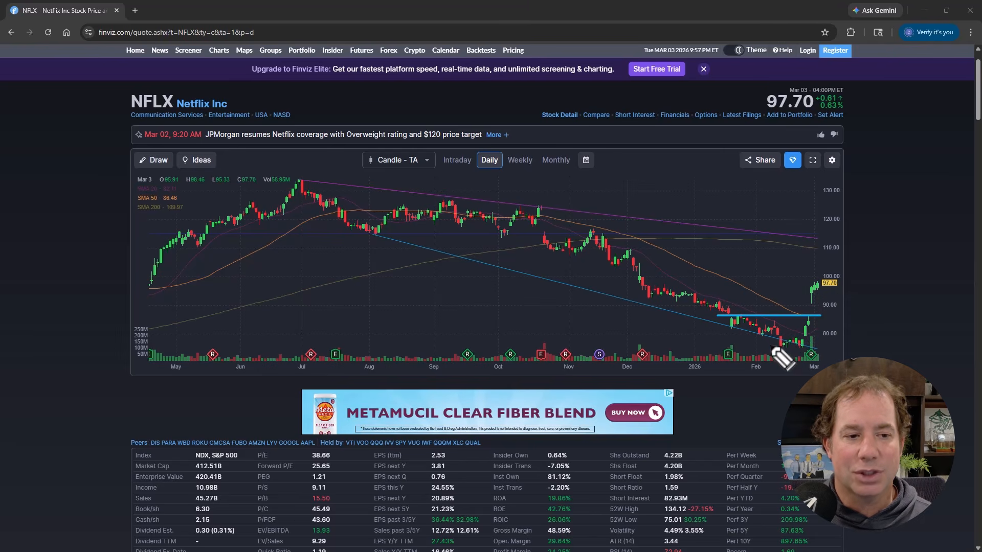
{"action": "left_click_drag", "start_coordinate": [770, 346], "coordinate": [819, 318]}
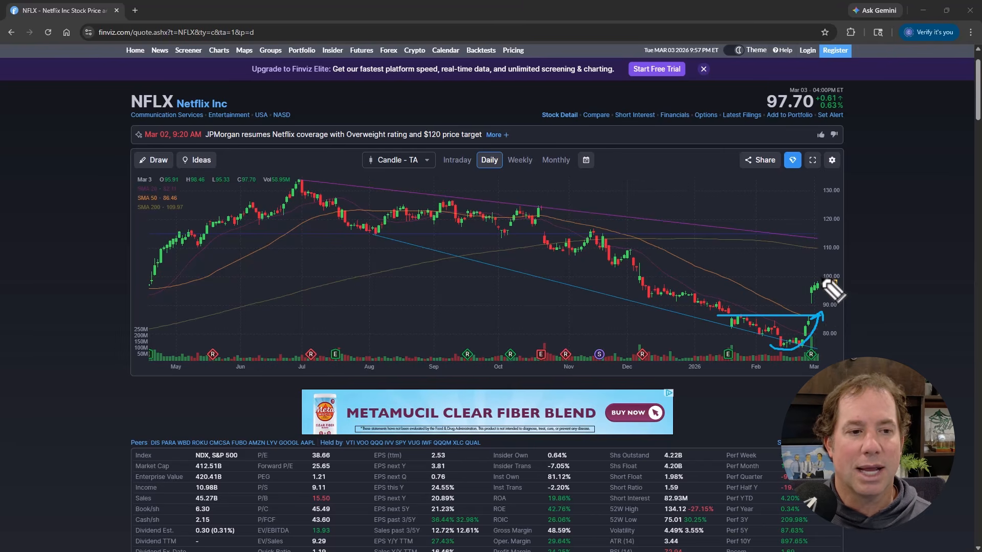
{"action": "key", "text": "Escape"}
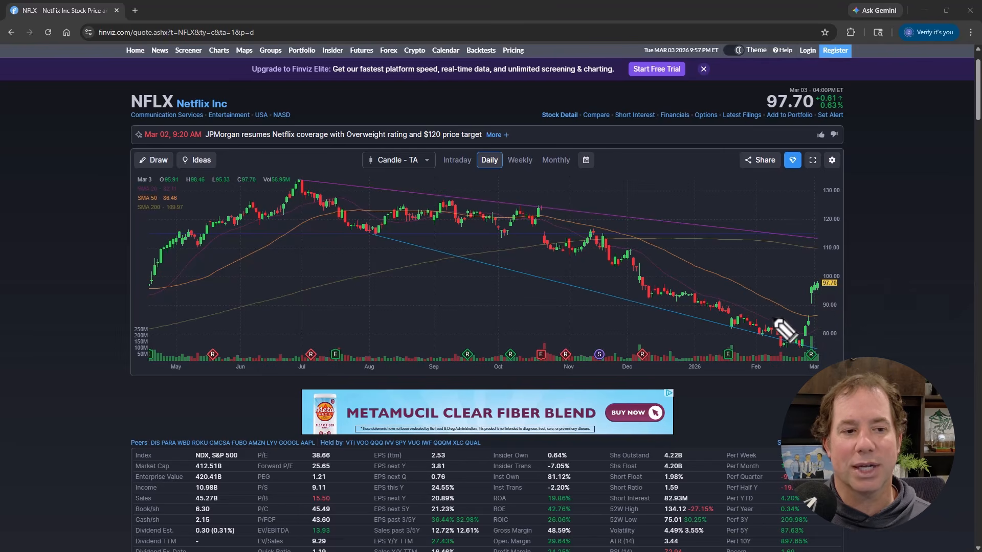
Sketch a pullback toward the 50-day SMA and a rebound arrow beside the latest NFLX candles, and clear the sketch
{"action": "mouse_move", "coordinate": [765, 316]}
{"action": "left_mouse_down"}
{"action": "mouse_move", "coordinate": [827, 315]}
{"action": "mouse_move", "coordinate": [826, 295]}
{"action": "mouse_move", "coordinate": [837, 313]}
{"action": "left_mouse_up"}
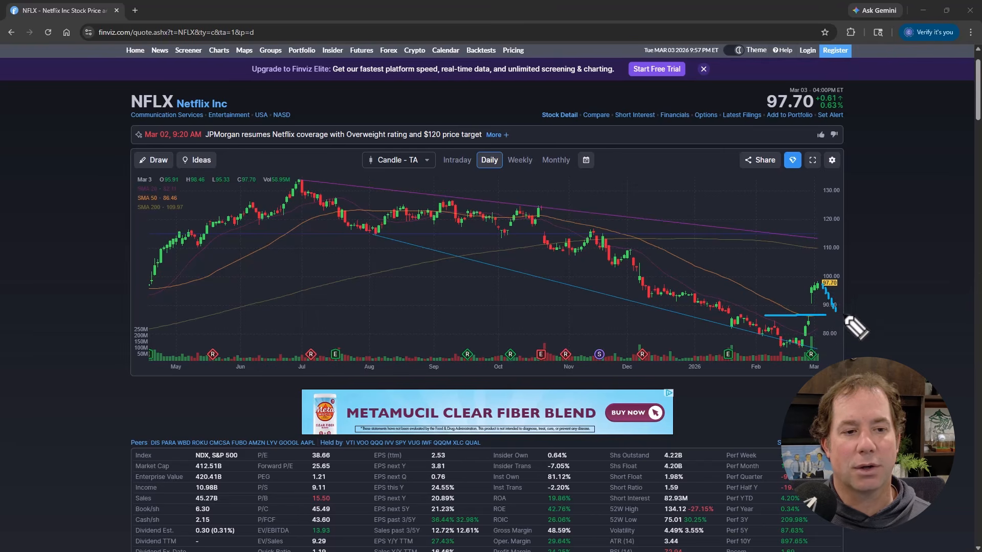
{"action": "mouse_move", "coordinate": [837, 310]}
{"action": "left_mouse_down"}
{"action": "mouse_move", "coordinate": [856, 284]}
{"action": "mouse_move", "coordinate": [839, 310]}
{"action": "left_mouse_up"}
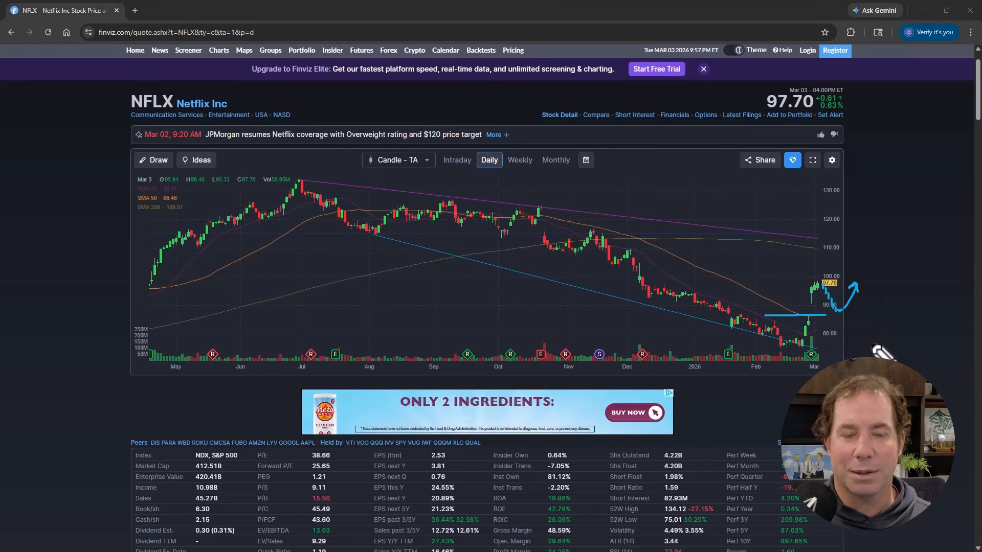
{"action": "key", "text": "Escape"}
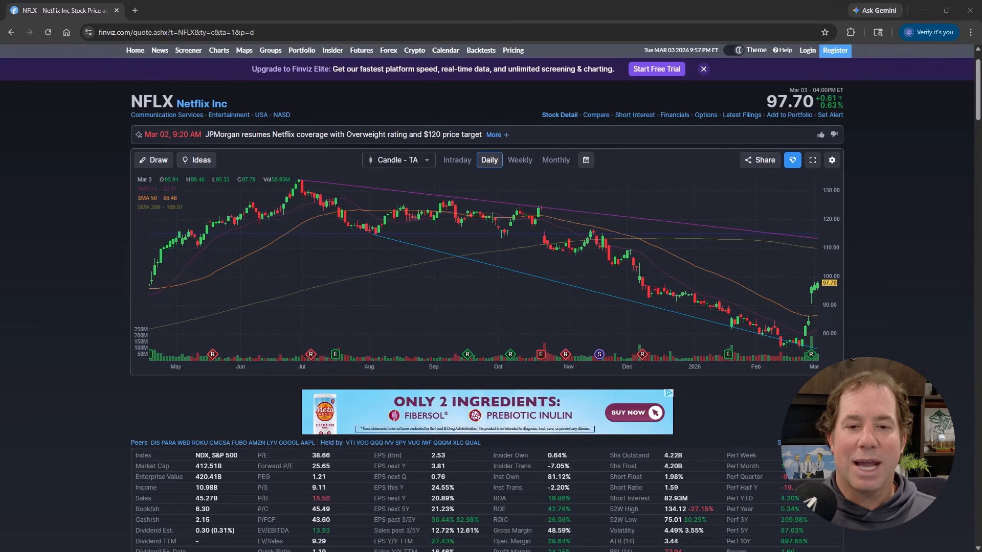